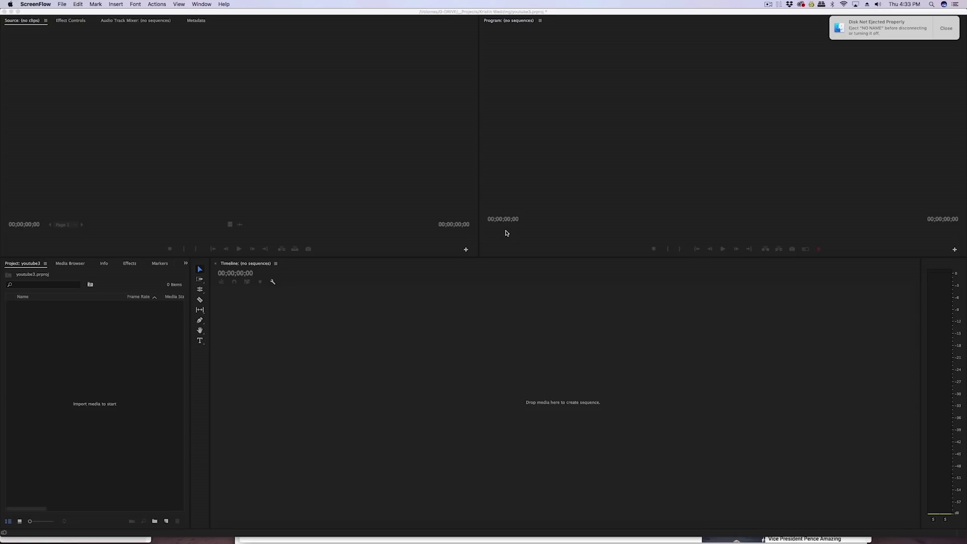
# Step: Bring Premiere forward and import the HM200 and LS300 folders into the youtube3 project
pyautogui.click(135, 348)
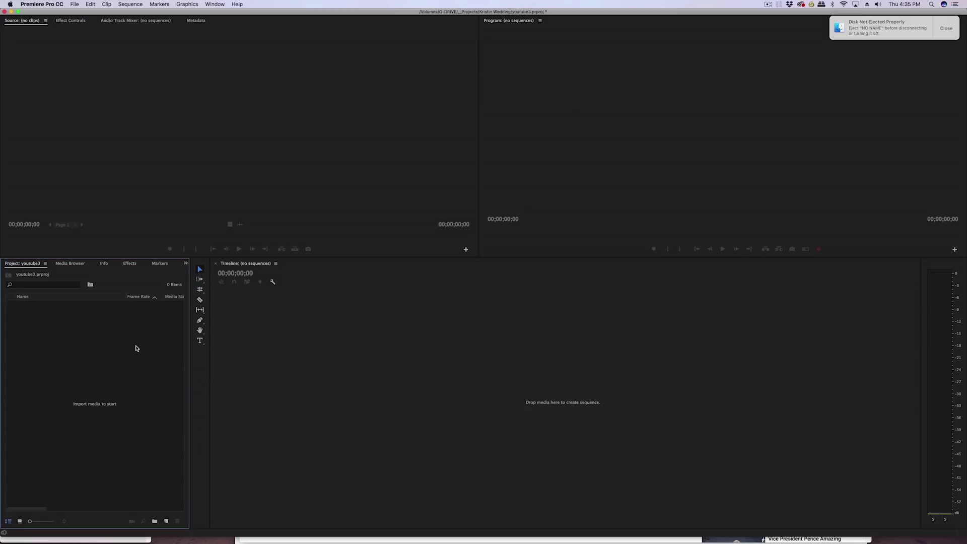
pyautogui.doubleClick(136, 348)
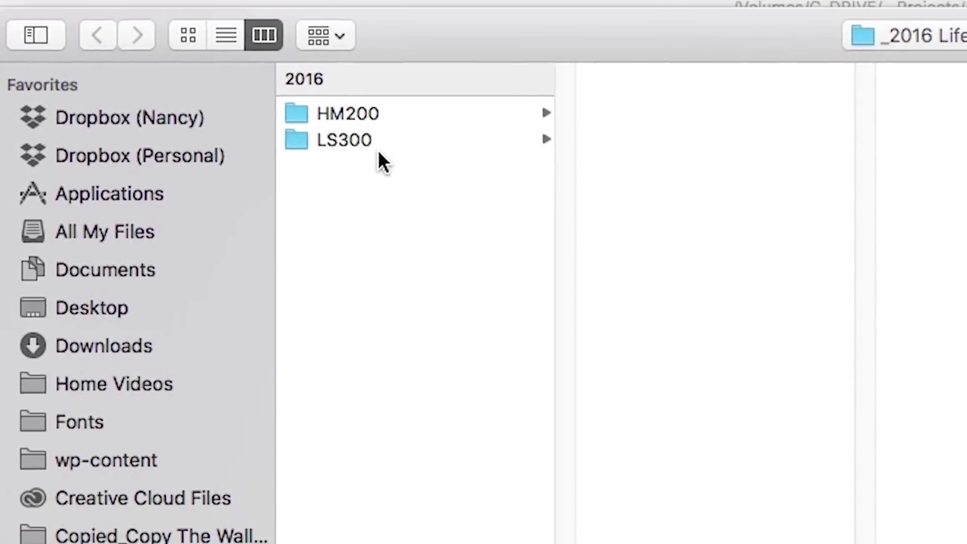
pyautogui.moveTo(372, 177); pyautogui.dragTo(345, 101)
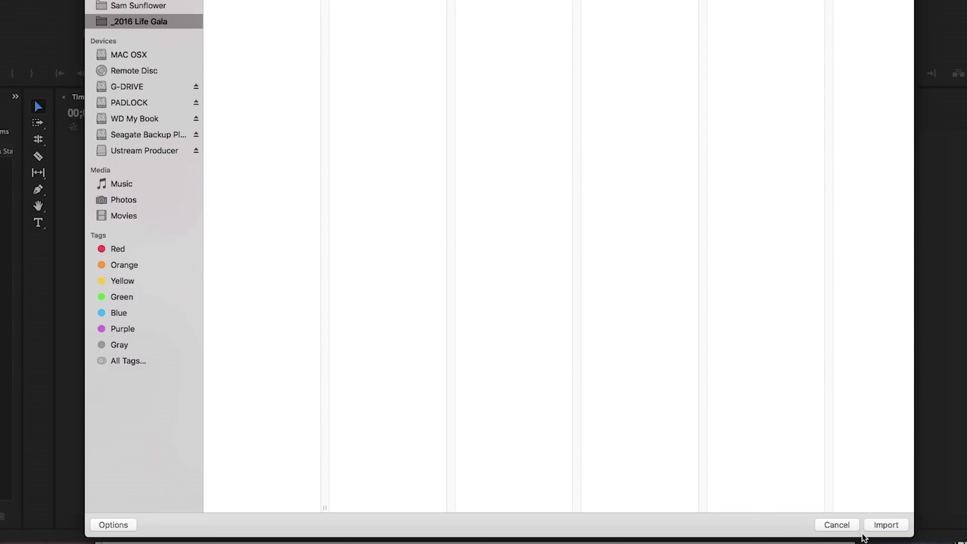
pyautogui.click(879, 524)
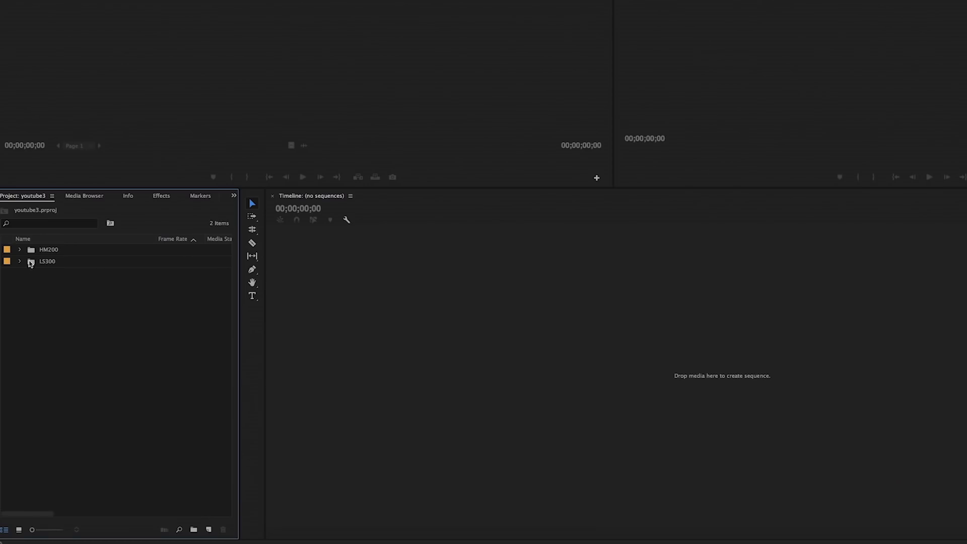
# Step: Expand the HM200 and LS300 bins and select clips 761G0003.MOV and 541G0330.MOV
pyautogui.click(21, 249)
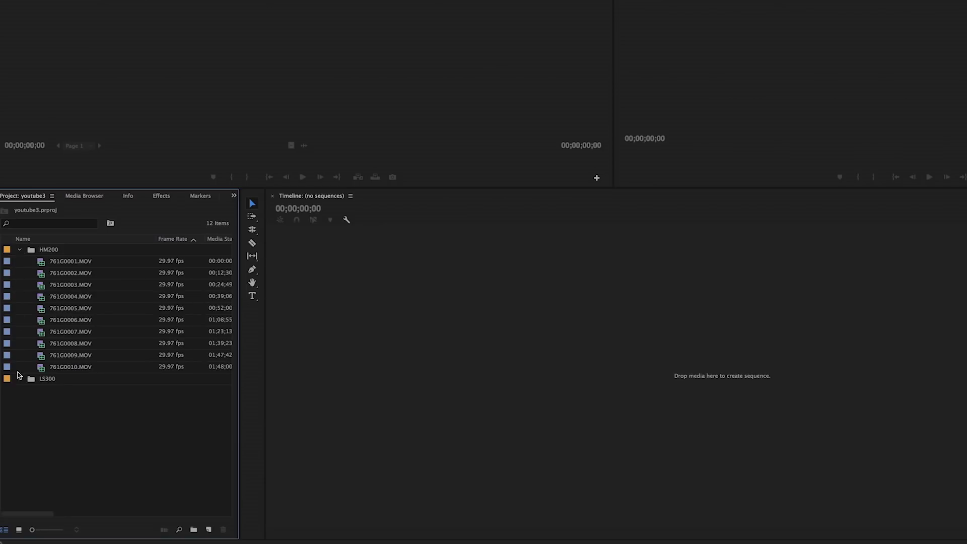
pyautogui.click(20, 381)
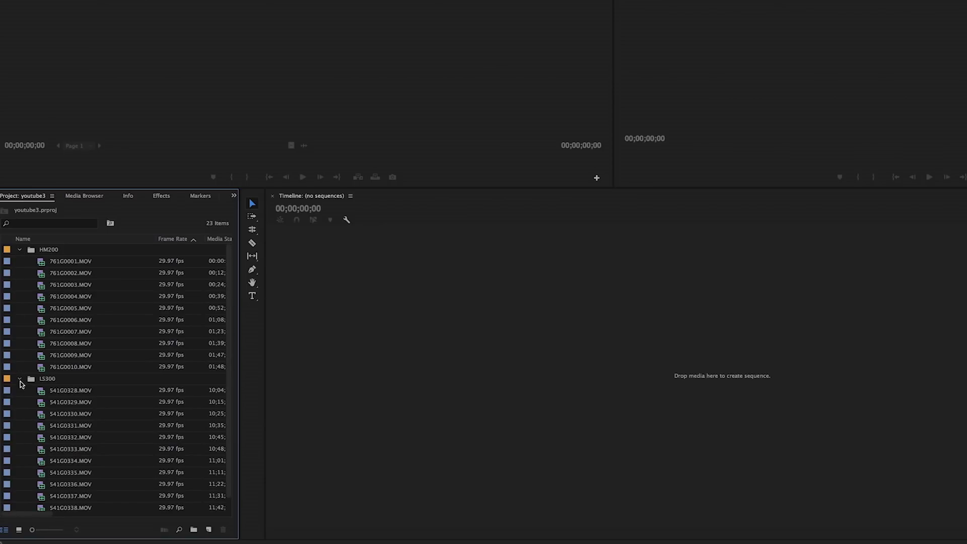
pyautogui.click(168, 412)
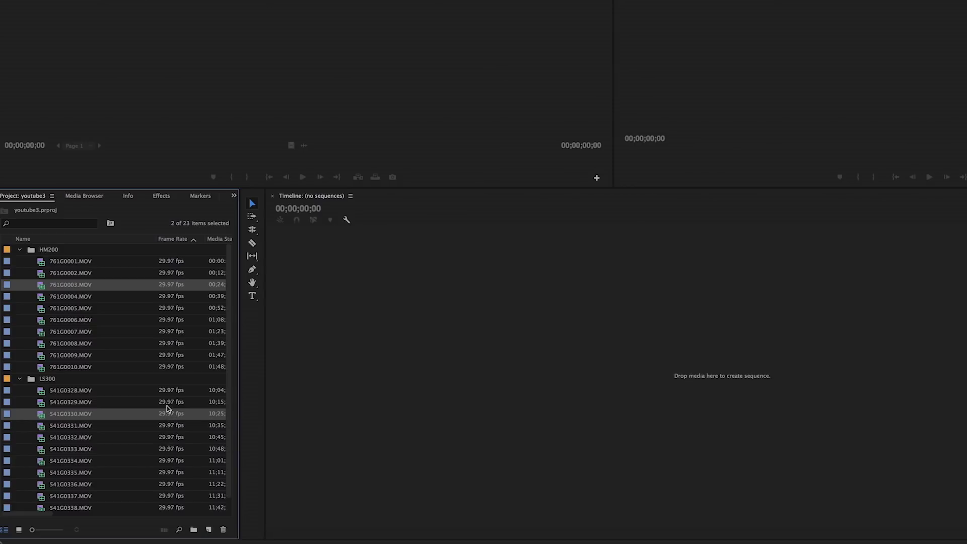
# Step: Build the audio-synced multicam source sequence 761G0003.MOVMulticam from the two selected clips
pyautogui.rightClick(43, 287)
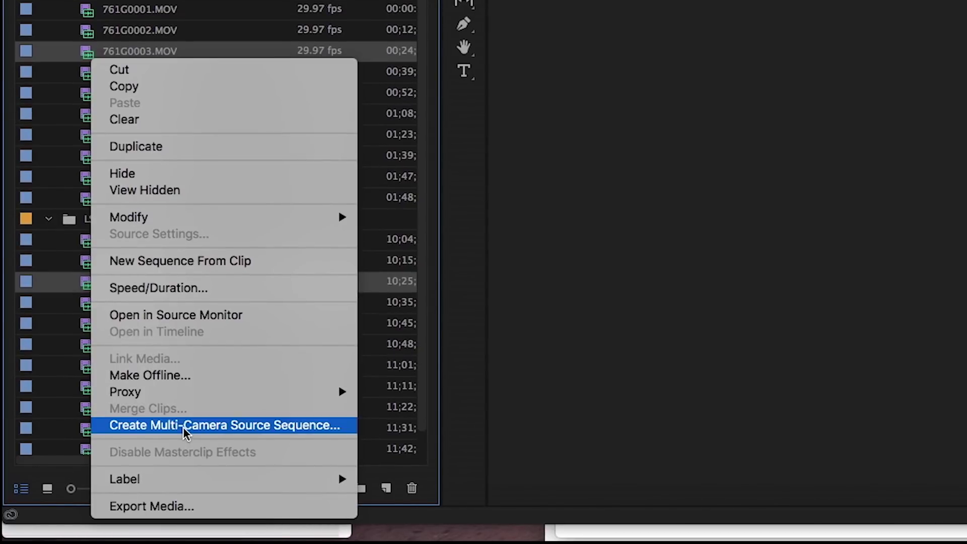
pyautogui.click(184, 426)
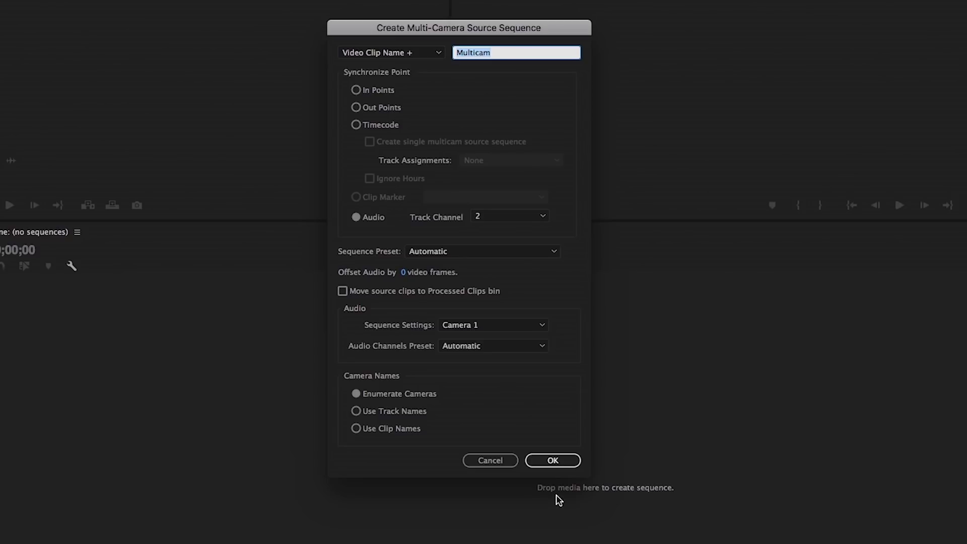
pyautogui.click(553, 460)
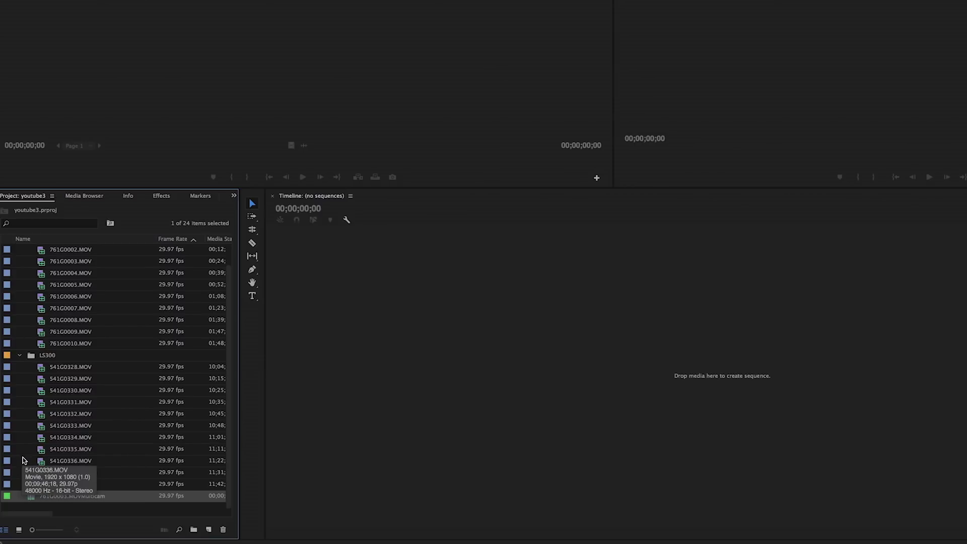
# Step: Collapse the LS300 and HM200 bins and clear the clip selection
pyautogui.click(20, 355)
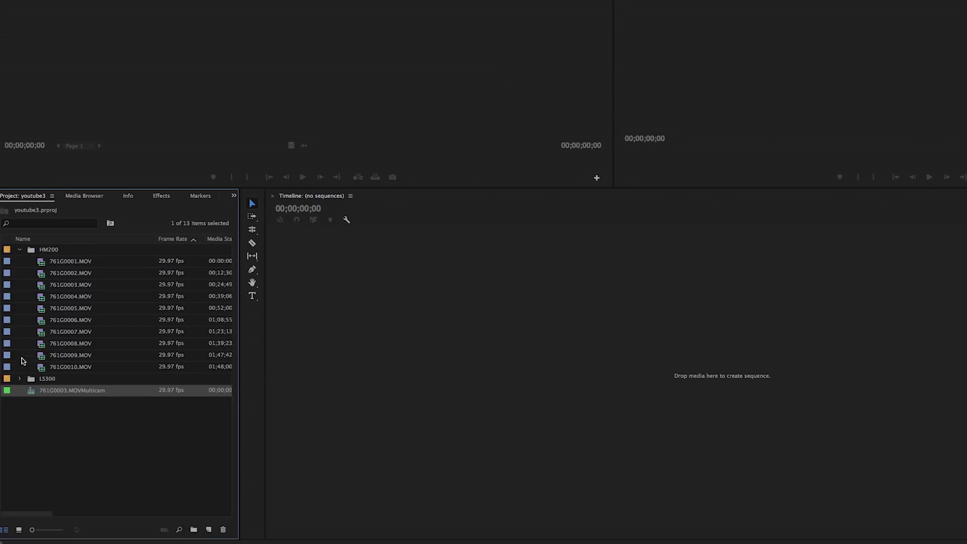
pyautogui.click(19, 250)
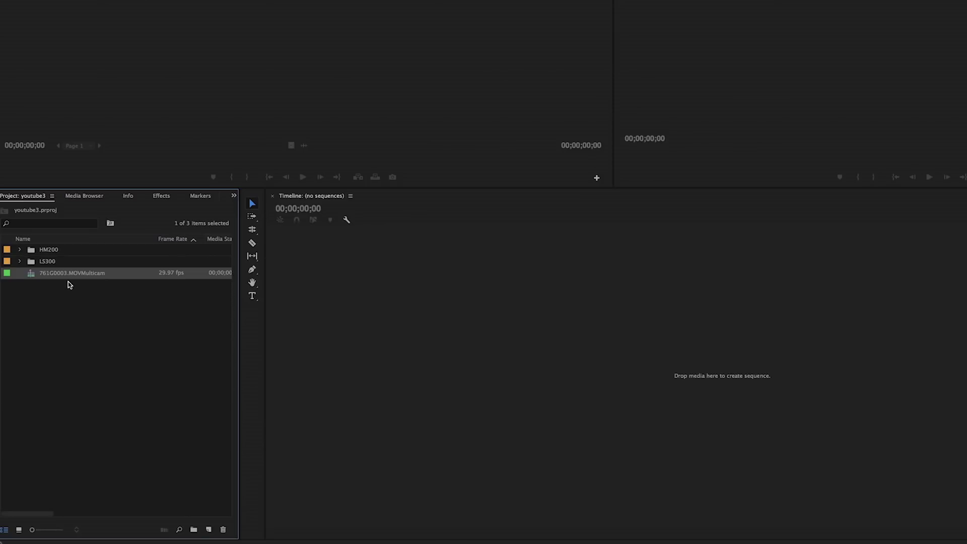
pyautogui.click(20, 304)
# Step: Drop 761G0003.MOVMulticam onto the empty timeline to create the 761G0003 sequence
pyautogui.moveTo(28, 278); pyautogui.dragTo(575, 319)
pyautogui.click(549, 220)
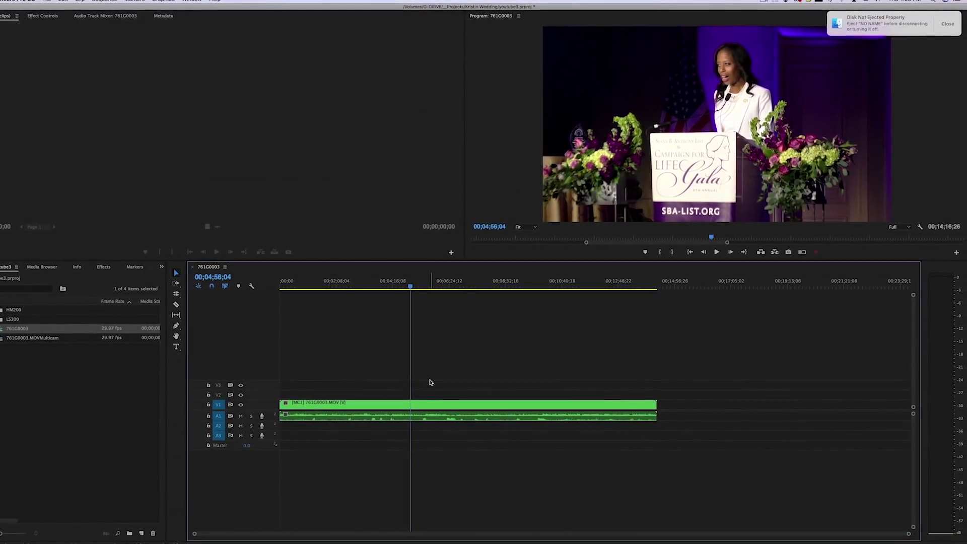
pyautogui.click(430, 400)
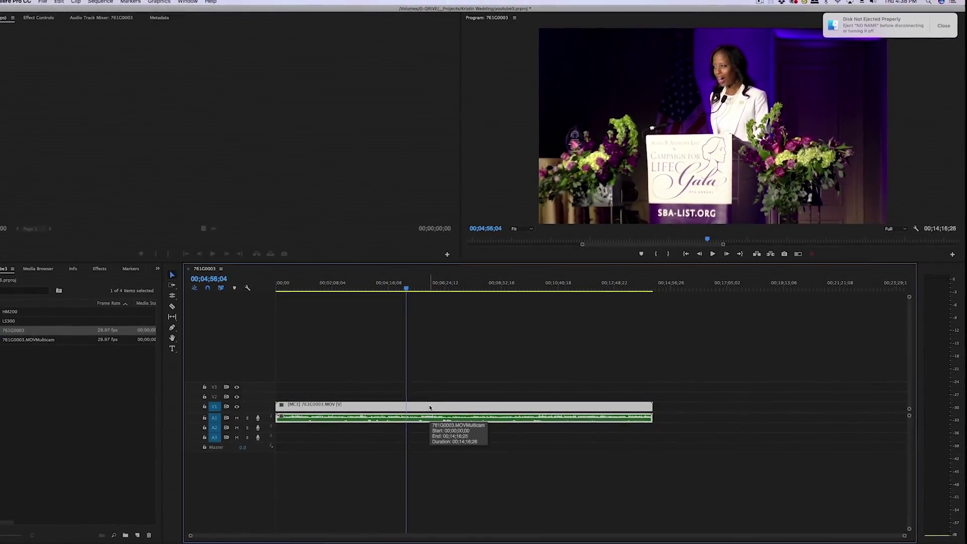
pyautogui.rightClick(433, 406)
pyautogui.moveTo(474, 371)
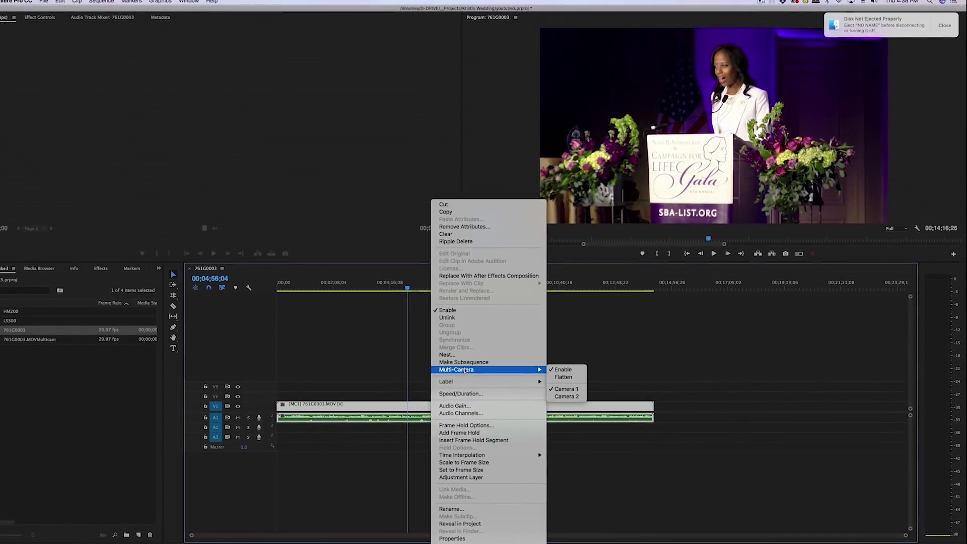
pyautogui.click(592, 334)
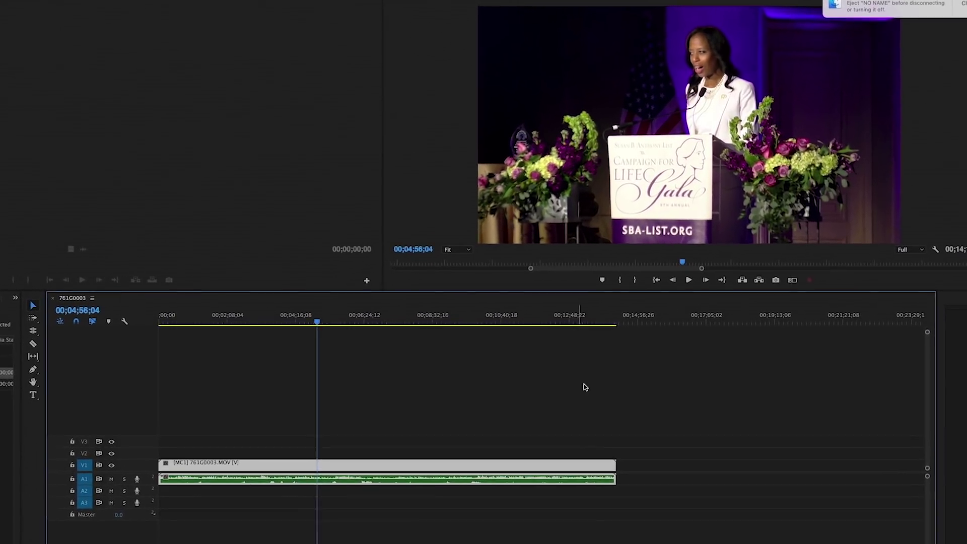
# Step: Turn on the Program Monitor's multi-camera view, leaving the Button Editor unchanged
pyautogui.click(788, 289)
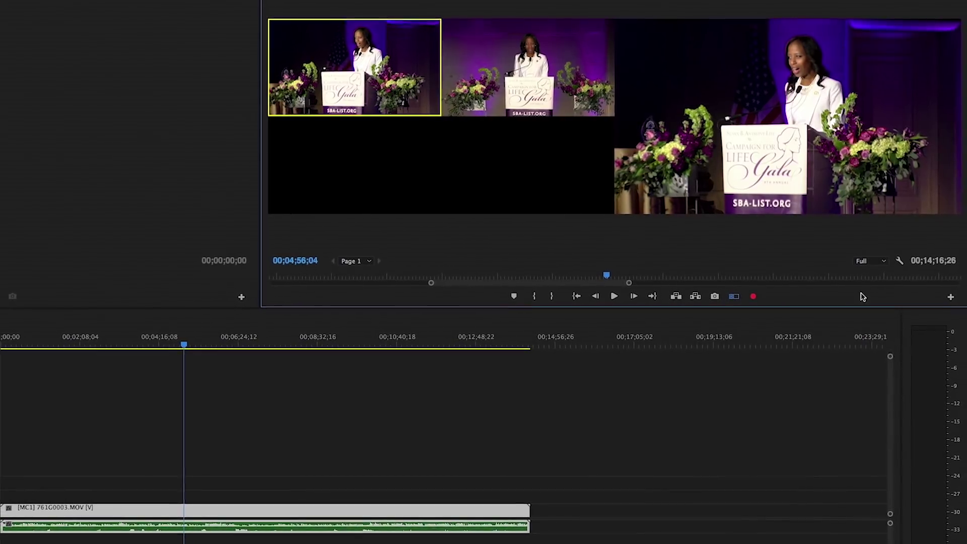
pyautogui.click(949, 296)
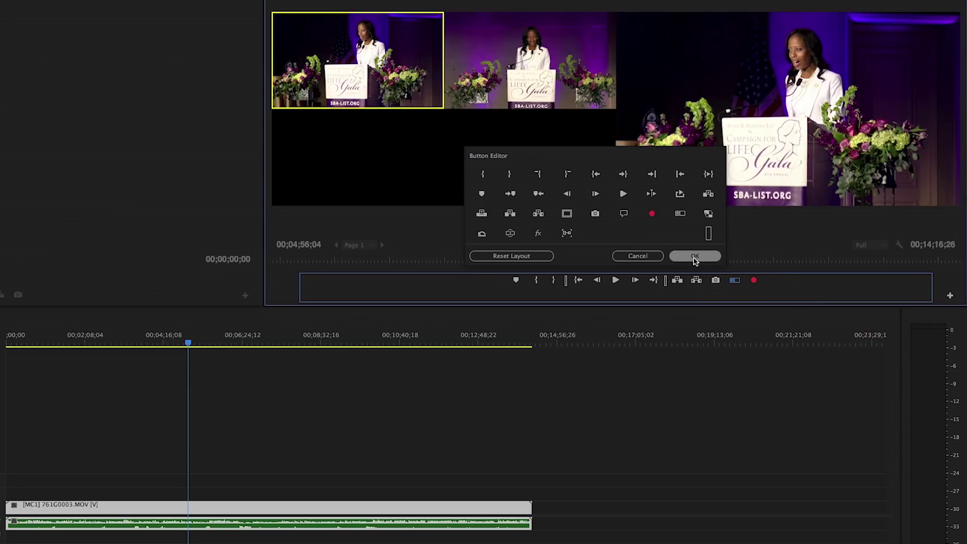
pyautogui.click(629, 258)
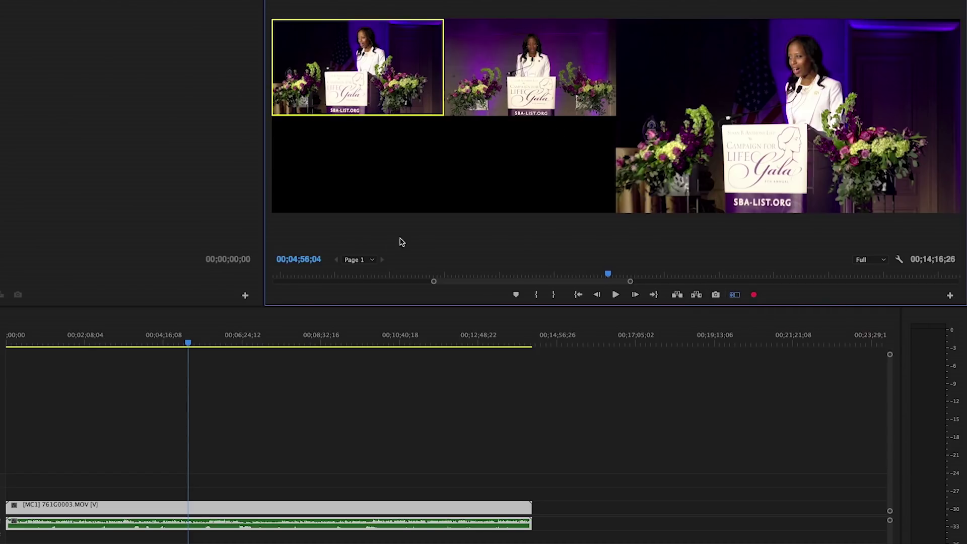
# Step: Uncheck Multi-Camera > Enable on the timeline clip so it shows as 761G0003.MOVMulticam
pyautogui.click(168, 506)
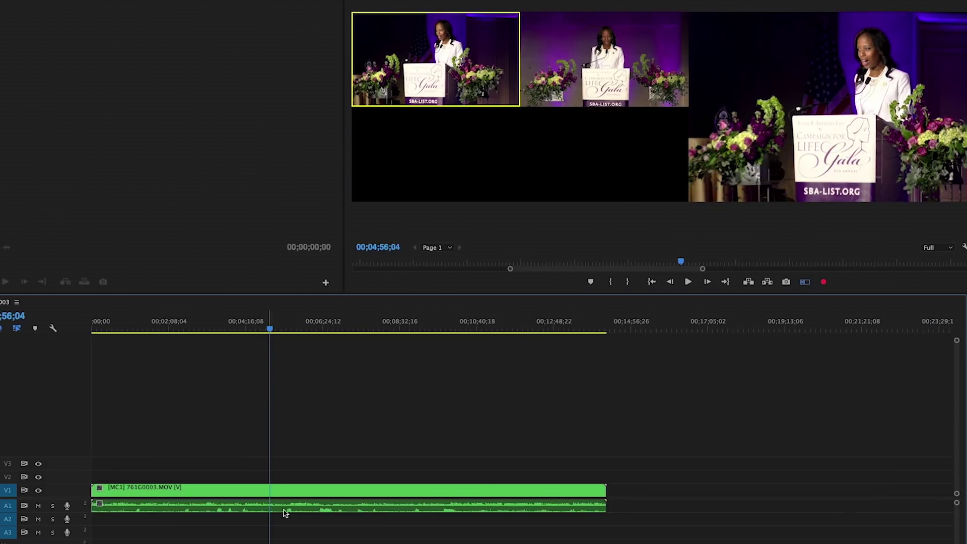
pyautogui.click(344, 505)
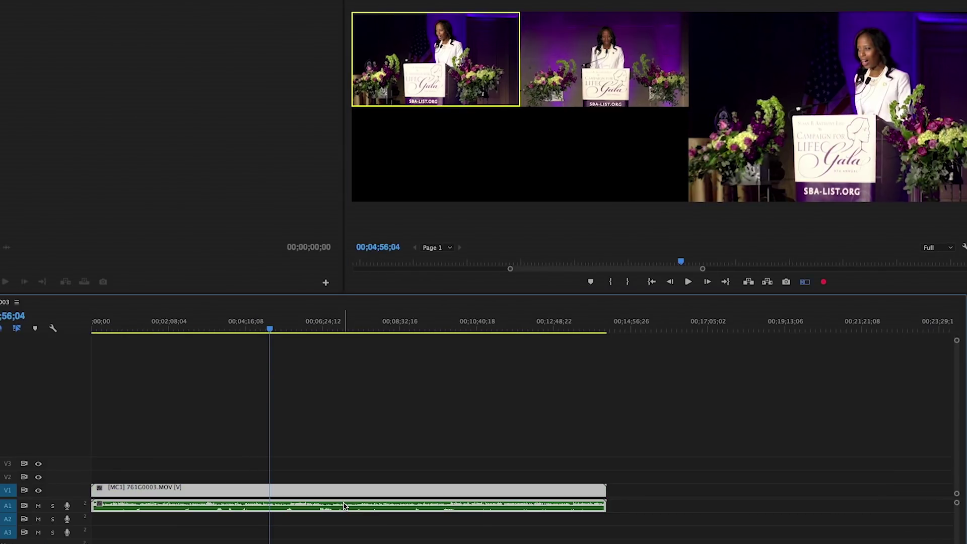
pyautogui.click(295, 533)
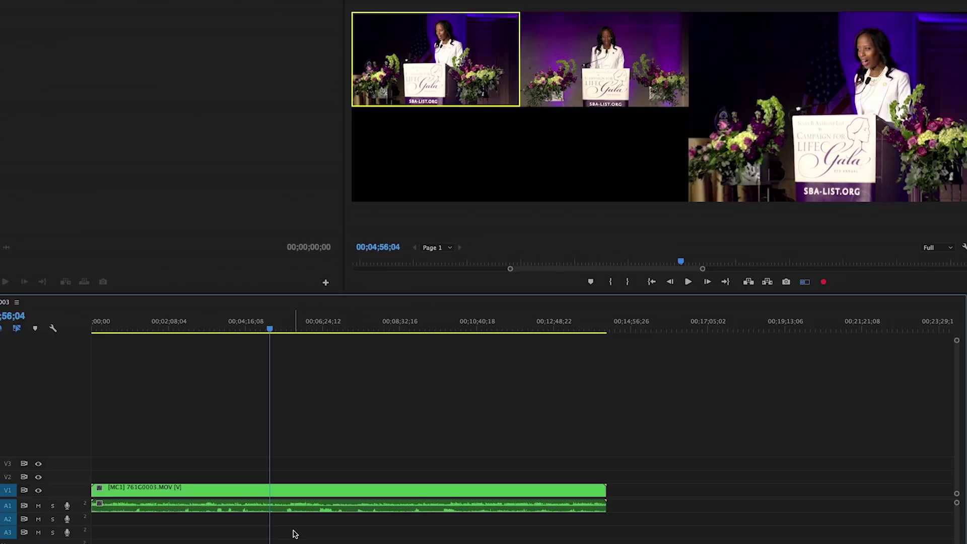
pyautogui.click(294, 493)
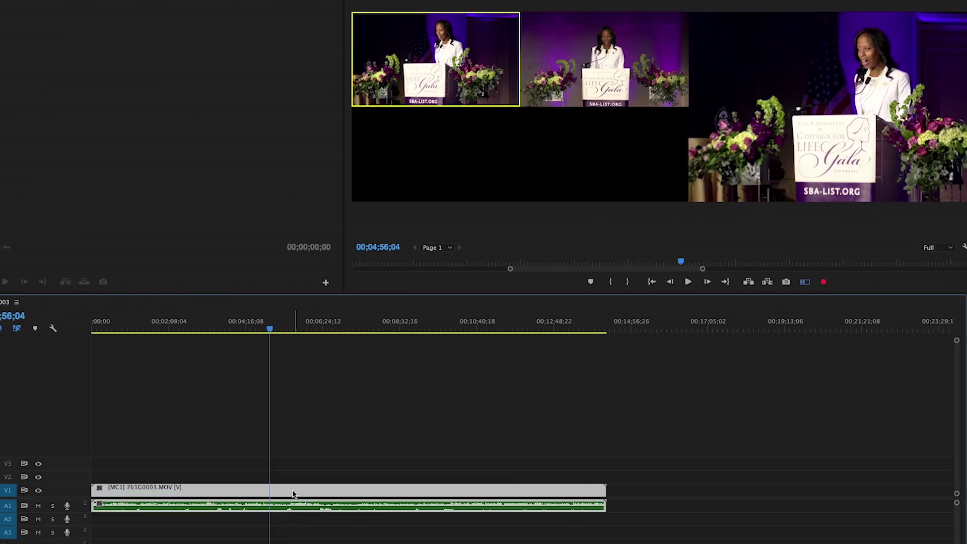
pyautogui.rightClick(294, 493)
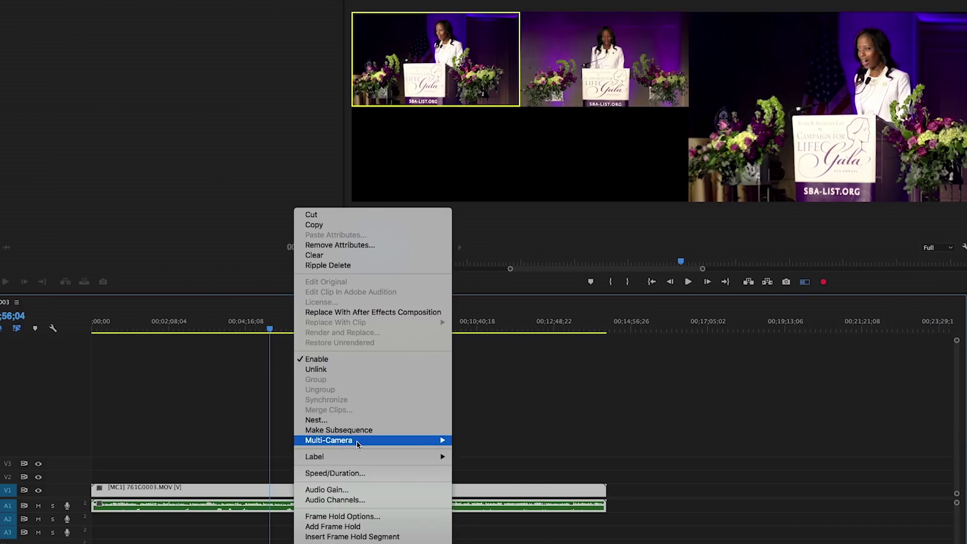
pyautogui.moveTo(435, 446)
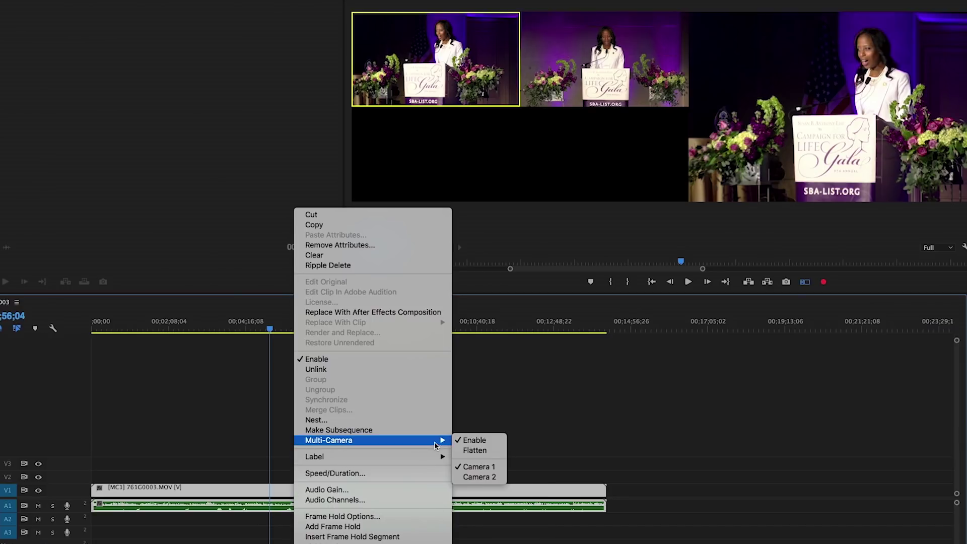
pyautogui.click(478, 441)
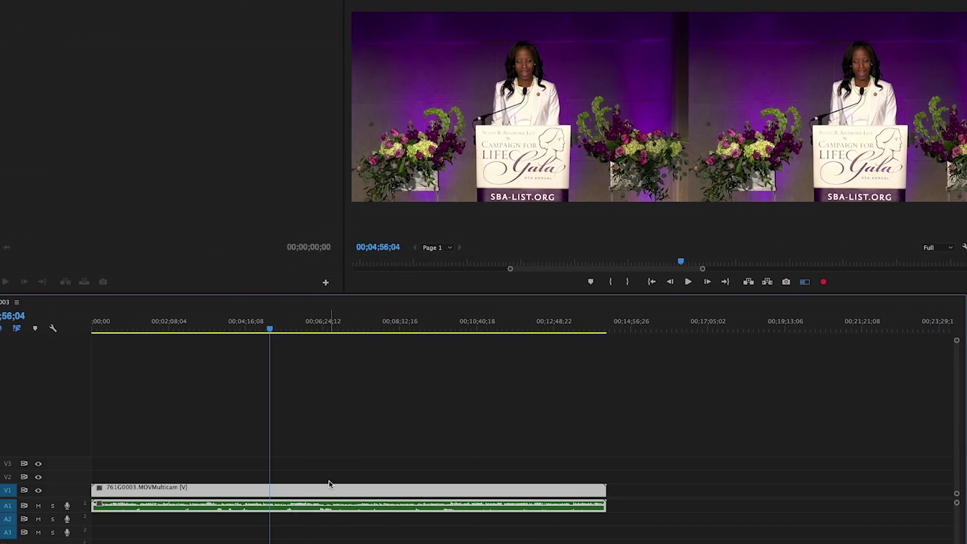
# Step: Open the 761G0003.MOVMulticam source sequence and load its V1 clip 761G0003.MOV into the Source Monitor
pyautogui.doubleClick(328, 487)
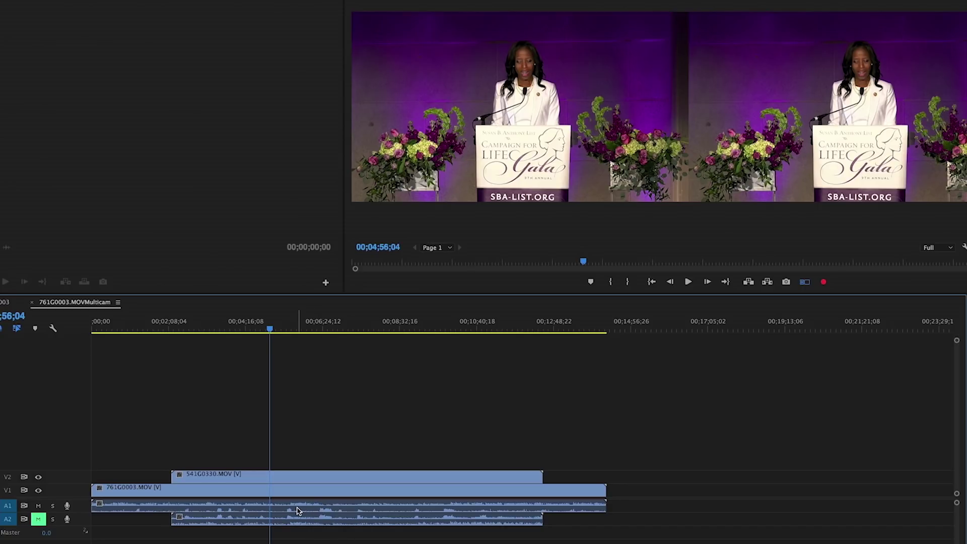
pyautogui.doubleClick(297, 510)
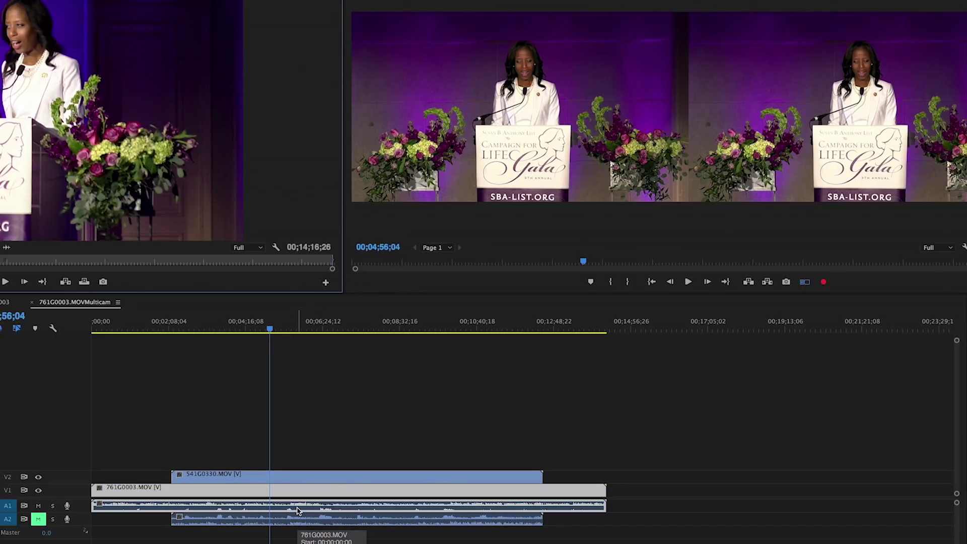
pyautogui.rightClick(297, 510)
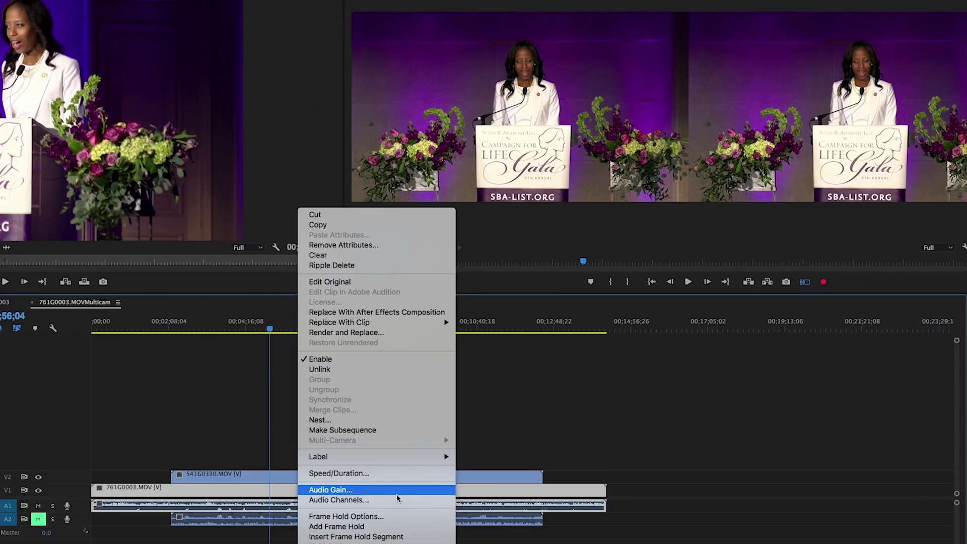
# Step: Remap 761G0003.MOV's audio channels so the right channel also plays the left source
pyautogui.click(335, 500)
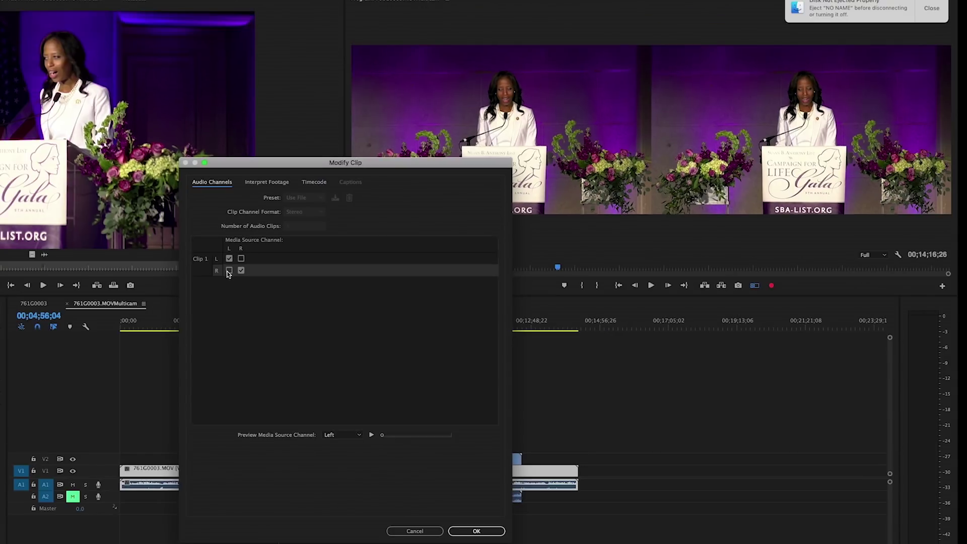
pyautogui.click(214, 264)
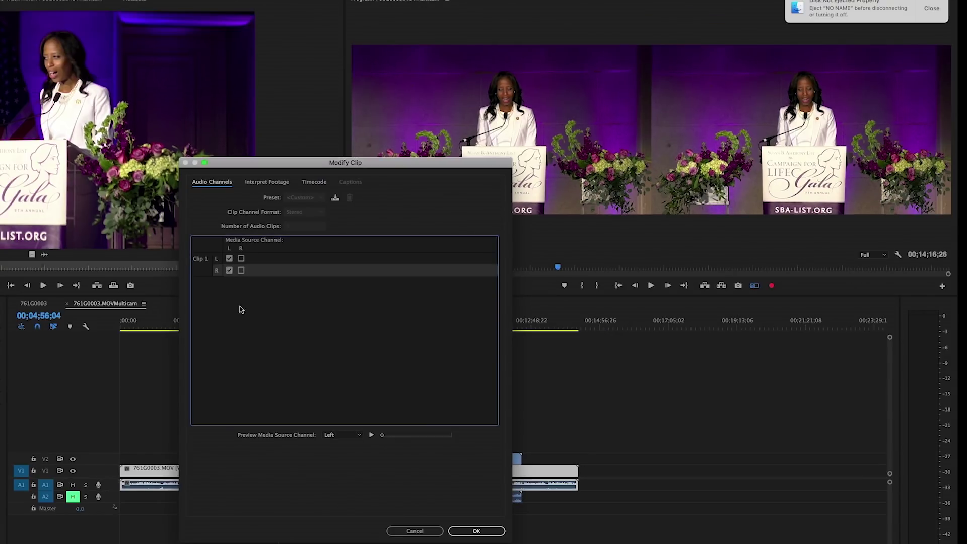
pyautogui.click(481, 535)
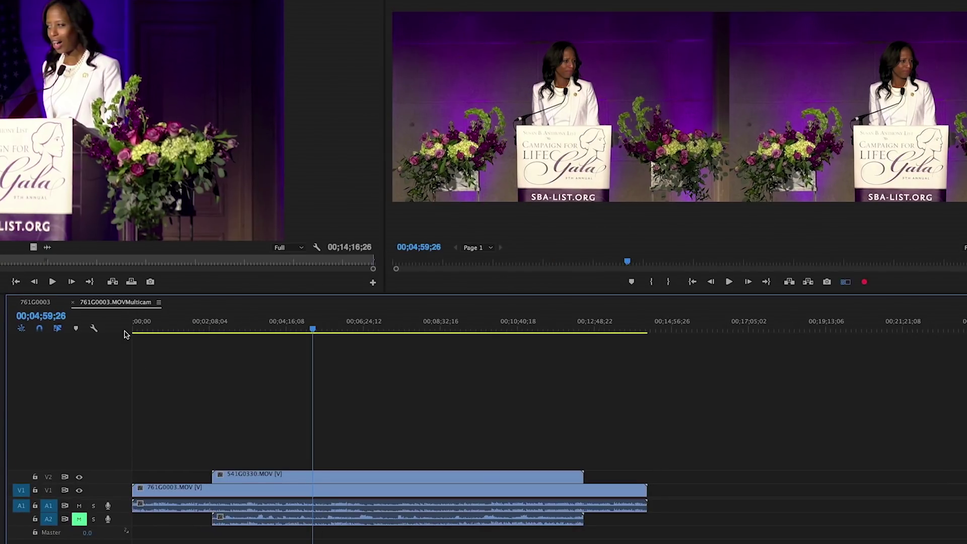
# Step: In the 761G0003 sequence, re-enable Multi-Camera on the clip so it becomes [MC1], and start playback
pyautogui.click(27, 303)
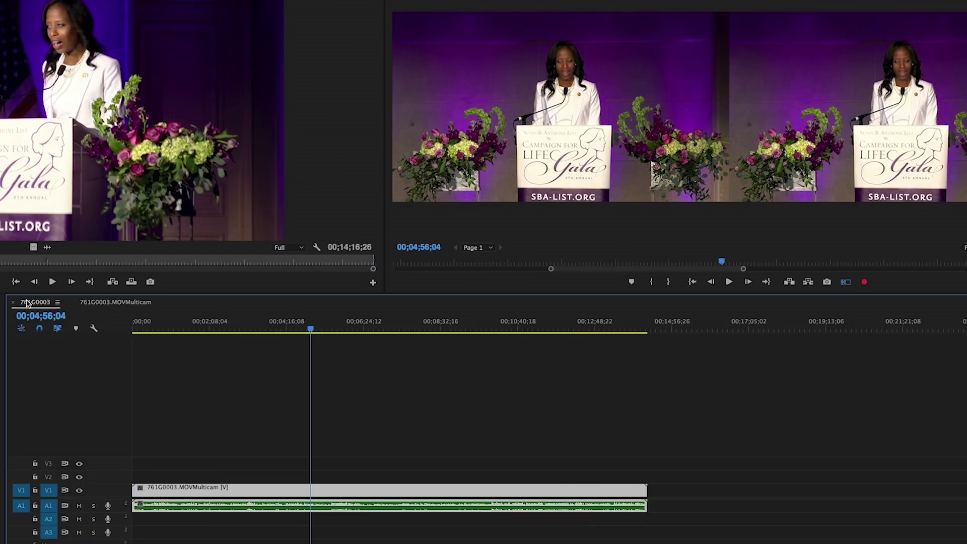
pyautogui.rightClick(357, 491)
pyautogui.moveTo(428, 441)
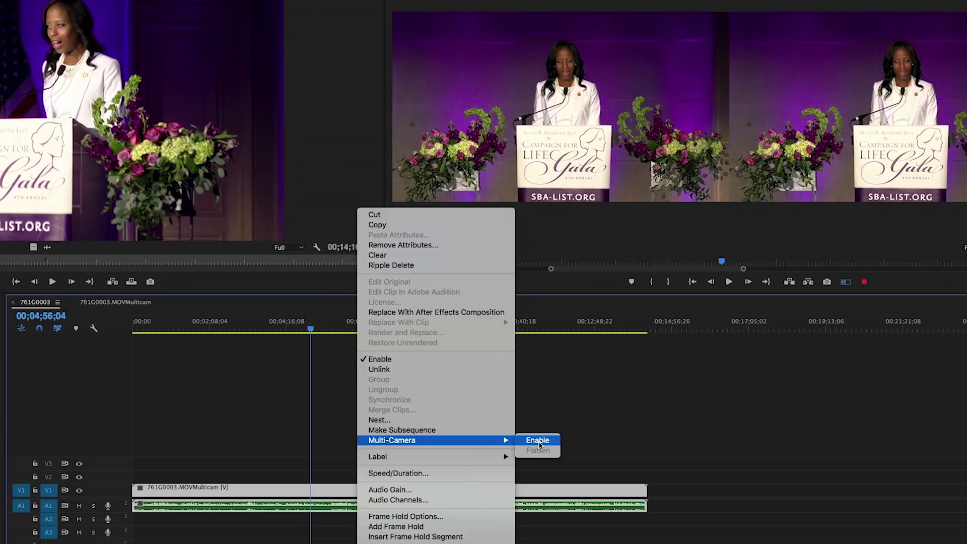
pyautogui.click(538, 441)
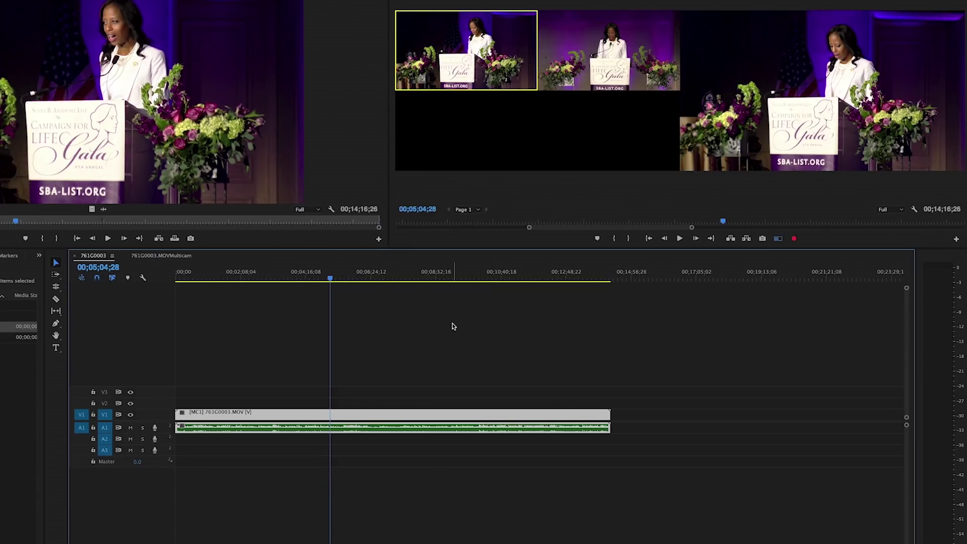
pyautogui.press('space')
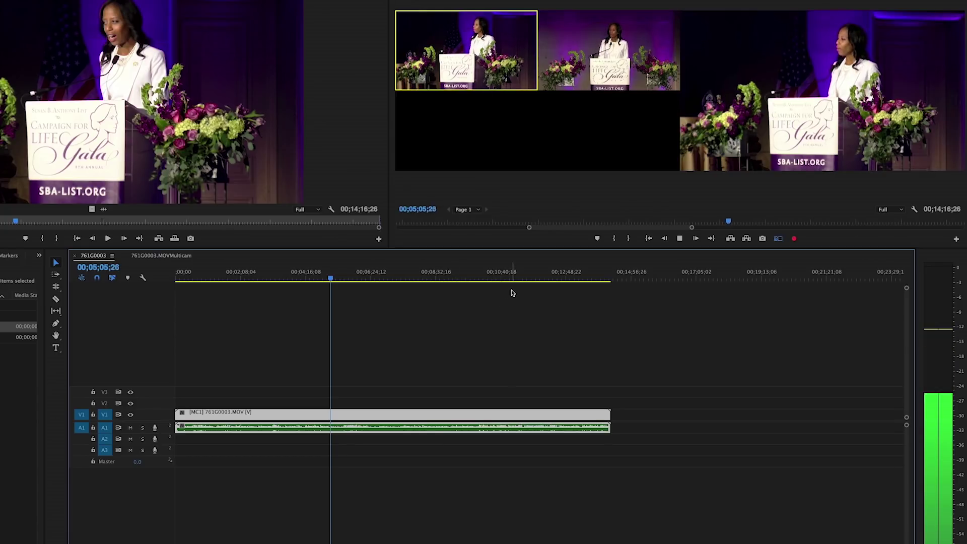
# Step: During playback cut to camera 2, then back to camera 1, and stop to commit the cuts
pyautogui.click(586, 67)
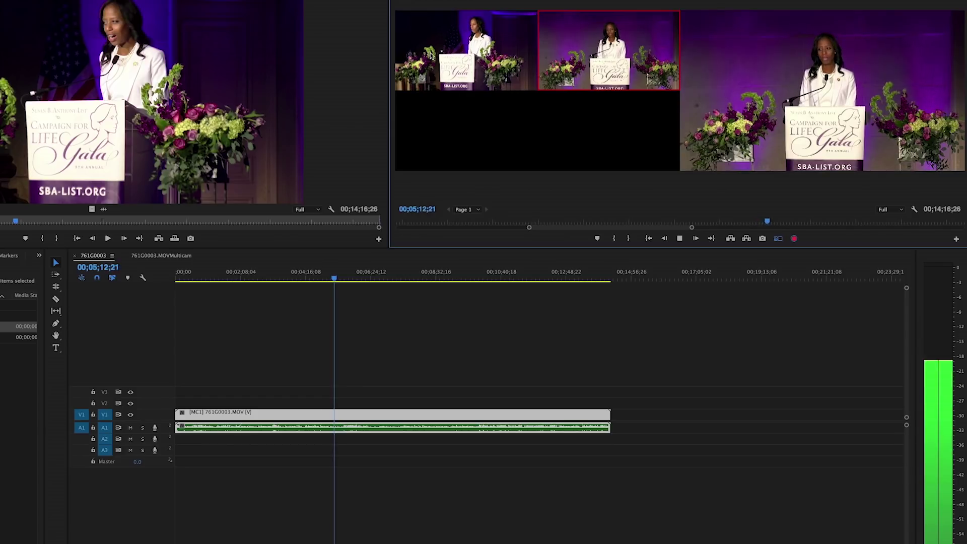
pyautogui.click(510, 55)
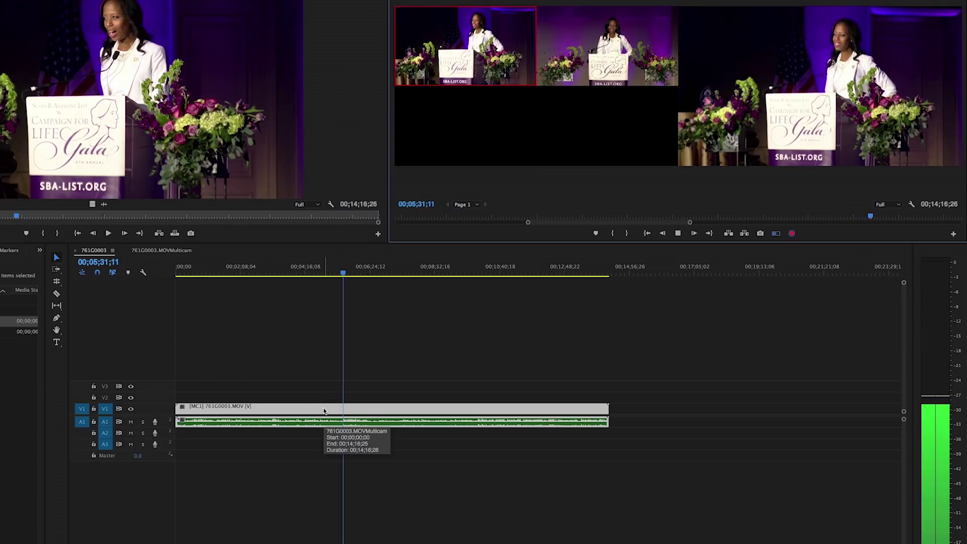
pyautogui.press('space')
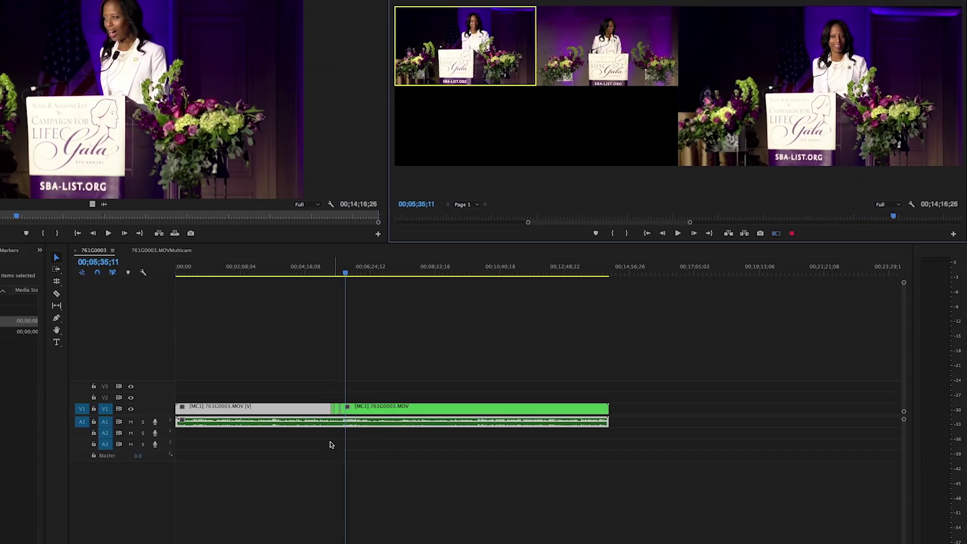
# Step: Replay the multicam from about 00;05;03 and cut to camera 2, adding an [MC2] segment at 00;05;08;08
pyautogui.click(389, 351)
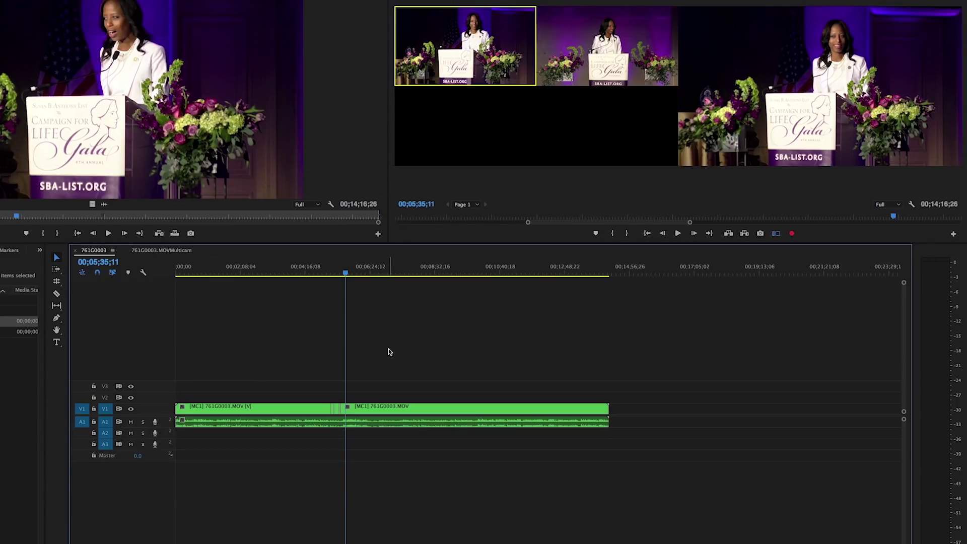
pyautogui.press('=')
pyautogui.press('=')
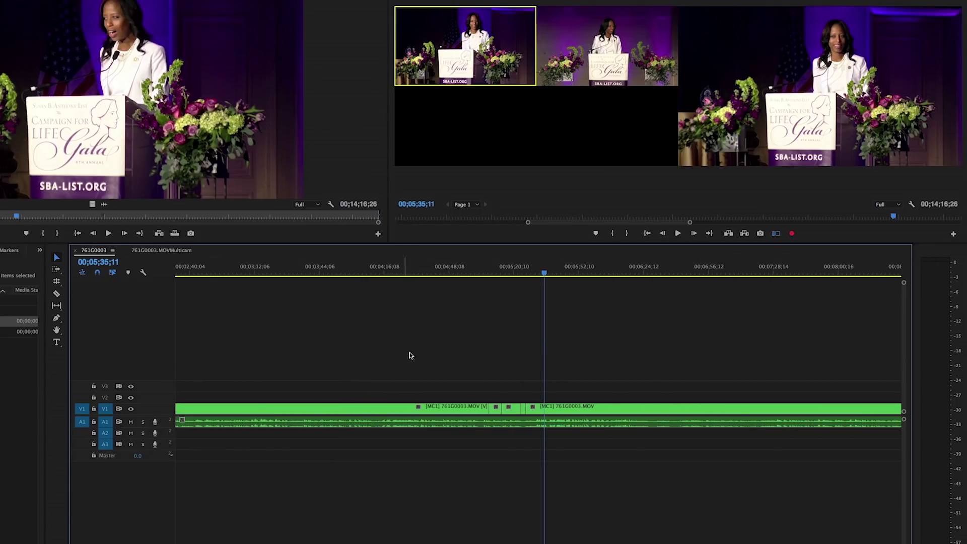
pyautogui.click(479, 274)
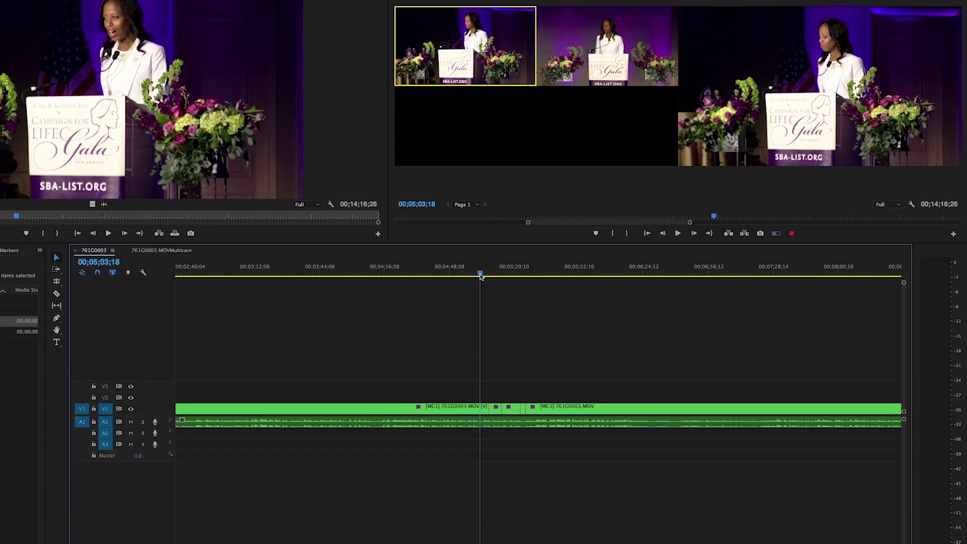
pyautogui.press('b')
pyautogui.press('space')
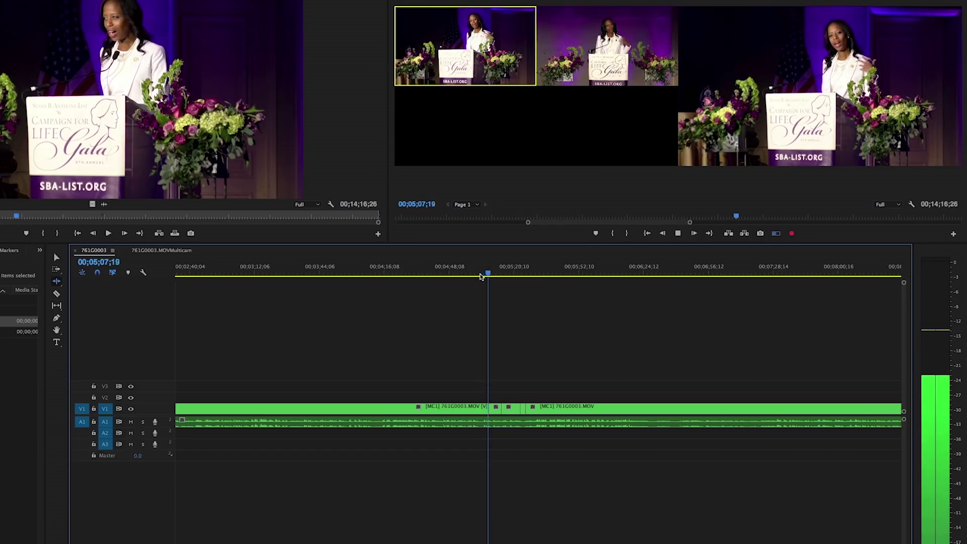
pyautogui.press('2')
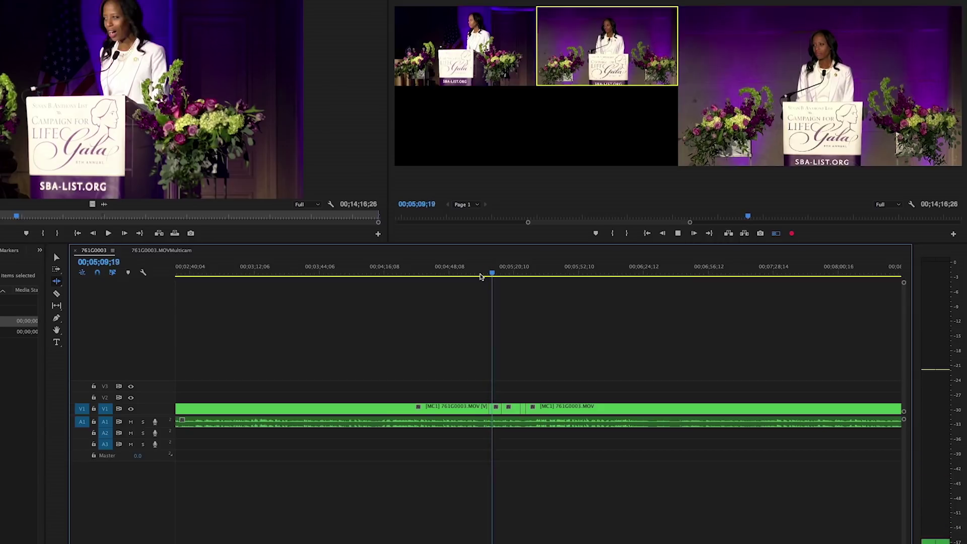
pyautogui.press('space')
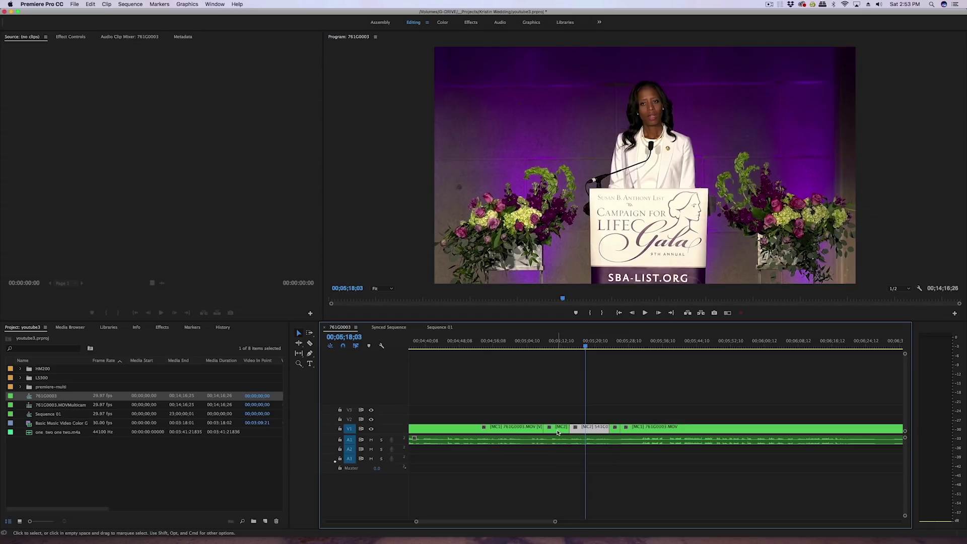
pyautogui.click(557, 431)
# Step: Switch the [MC2] segment near 00;05;18;03 to Camera 1, relabelling it [MC1] 761G0003
pyautogui.click(600, 429)
pyautogui.click(615, 429)
pyautogui.click(599, 429)
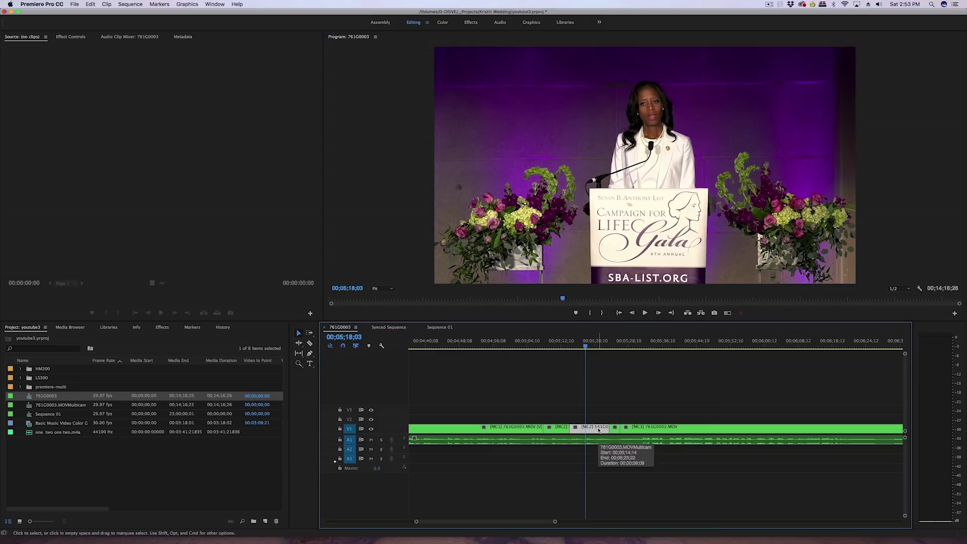
pyautogui.rightClick(599, 429)
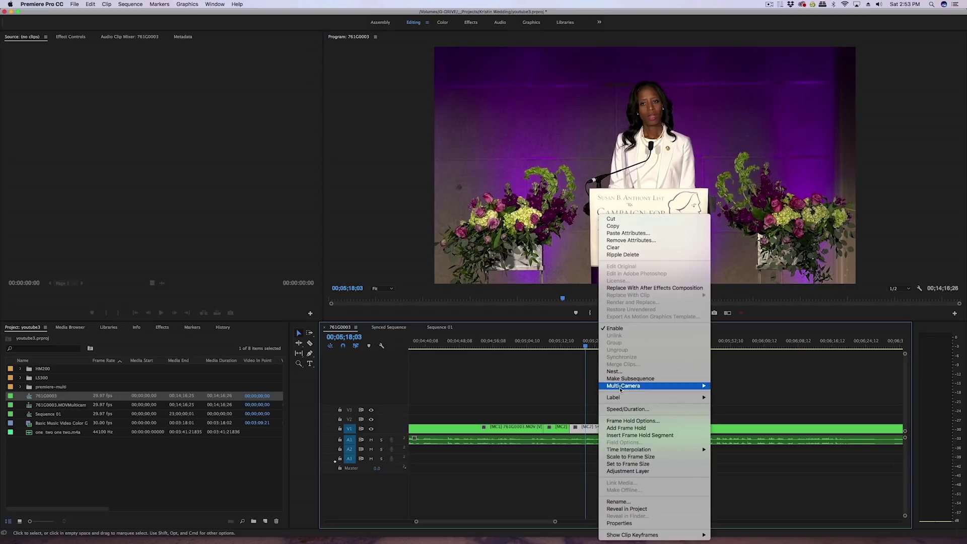
pyautogui.moveTo(621, 389)
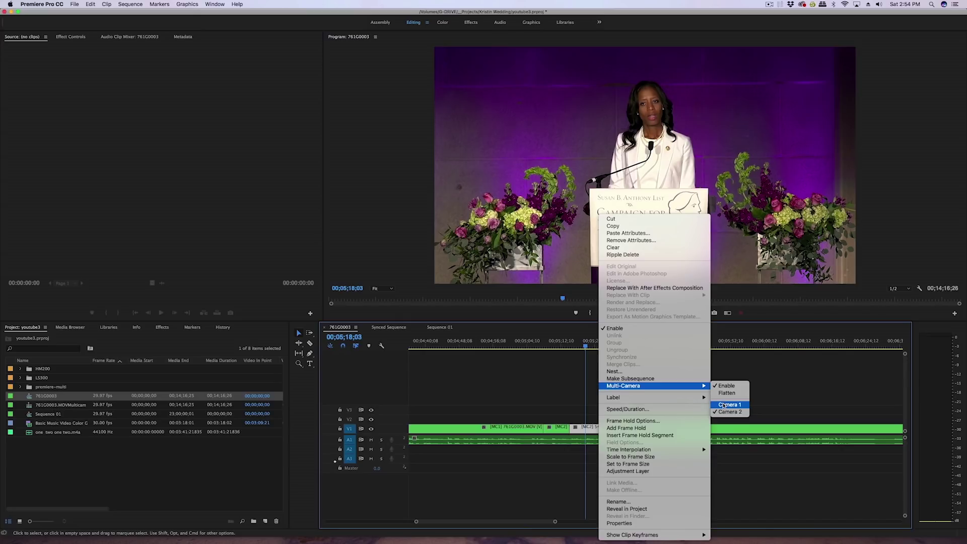
pyautogui.click(723, 405)
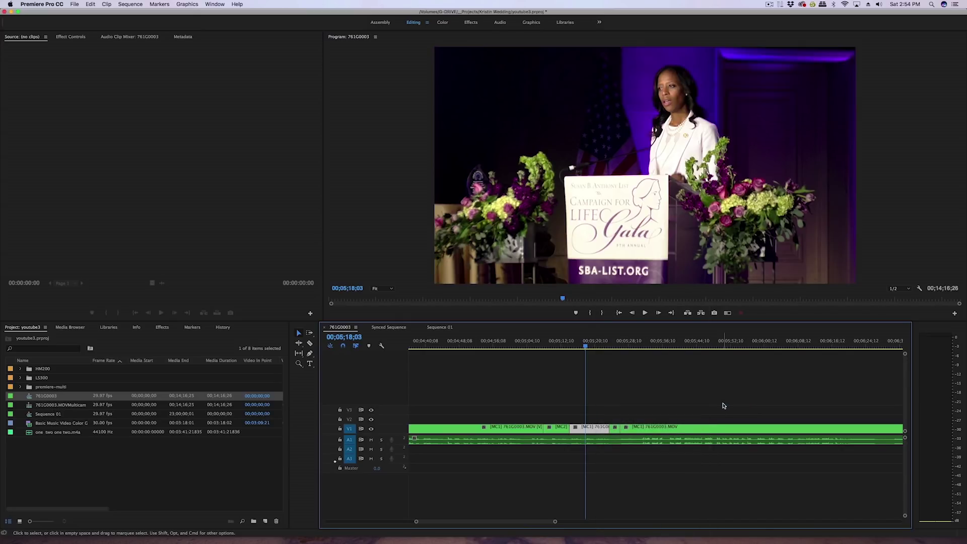